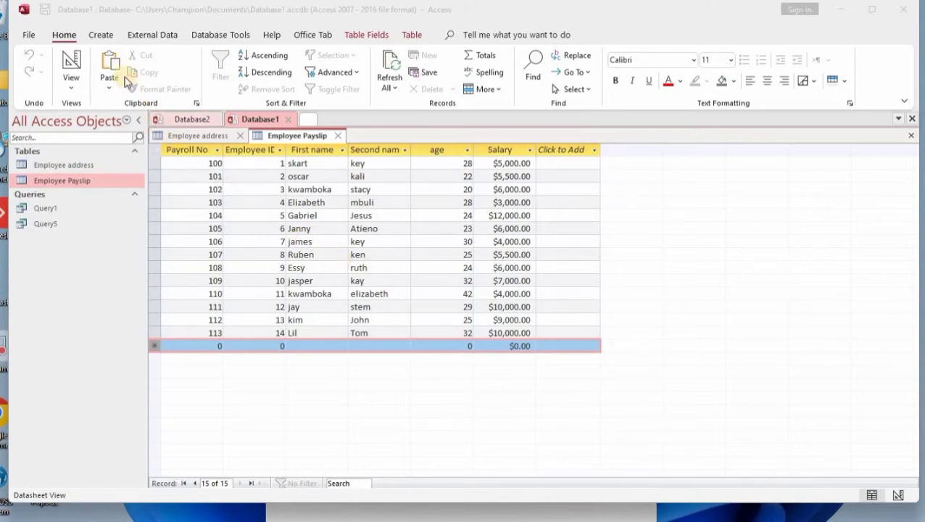
# - Create a report from the Employee Payslip table
pyautogui.click(101, 36)
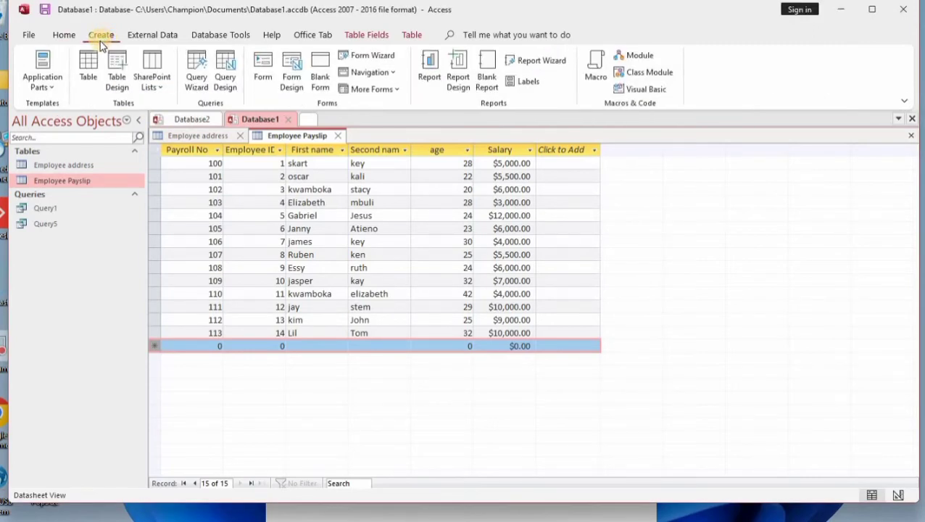
pyautogui.click(428, 77)
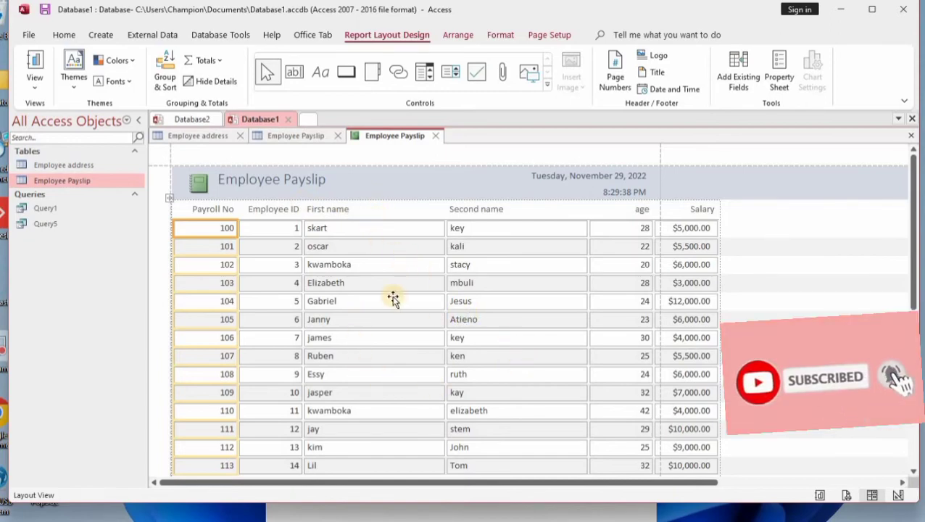
pyautogui.scroll(-1, 372, 273)
pyautogui.scroll(1, 336, 243)
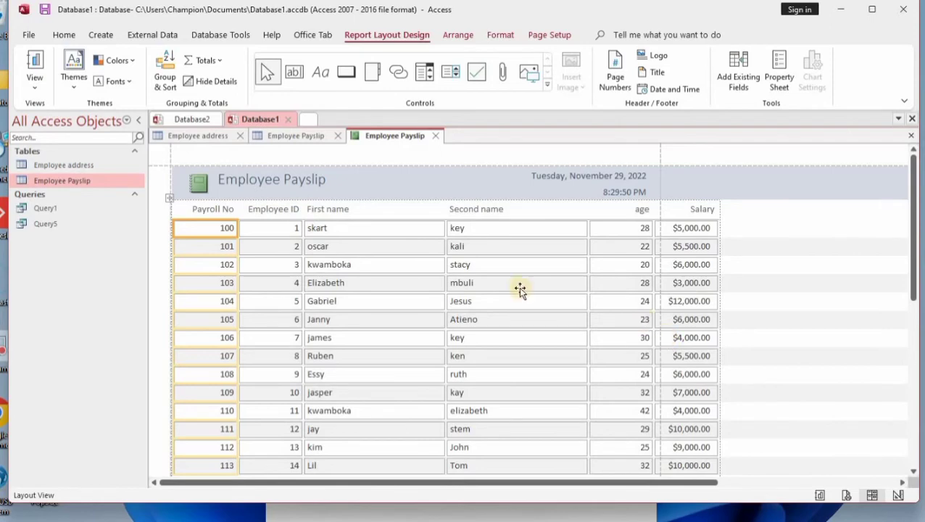
# - Check how the Employee Payslip report fits the page in Print Preview, and return to Layout View
pyautogui.click(34, 80)
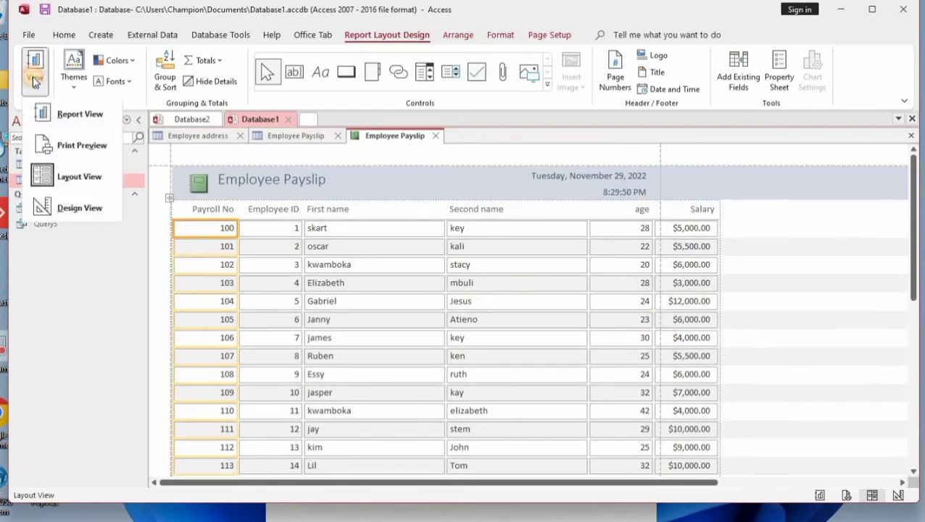
pyautogui.click(85, 149)
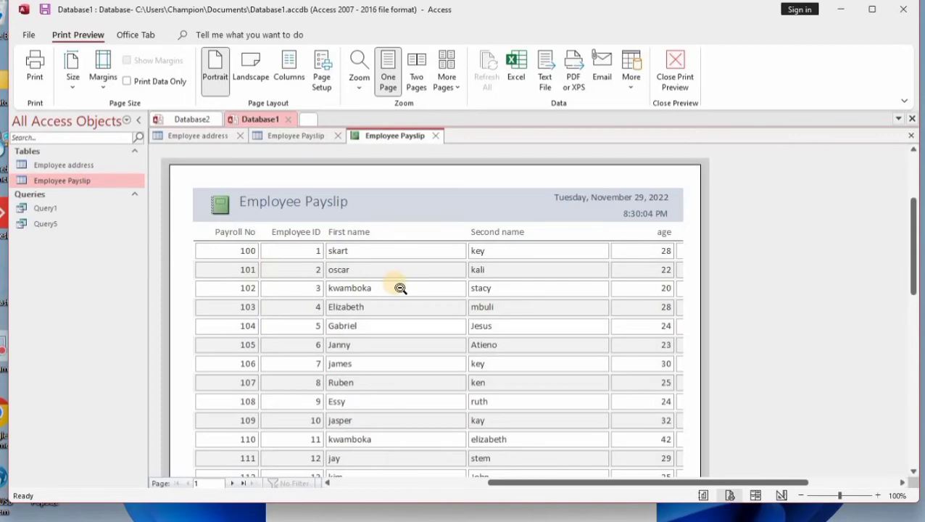
pyautogui.click(679, 76)
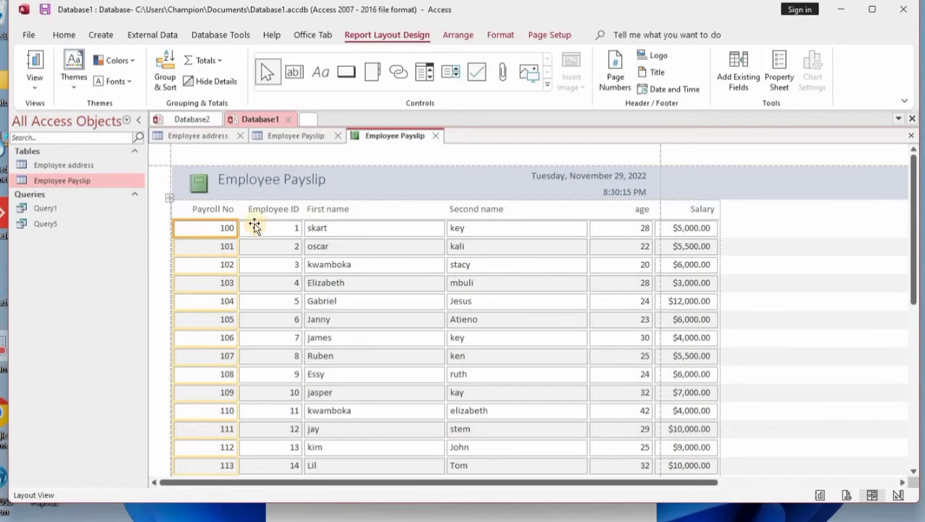
pyautogui.click(42, 93)
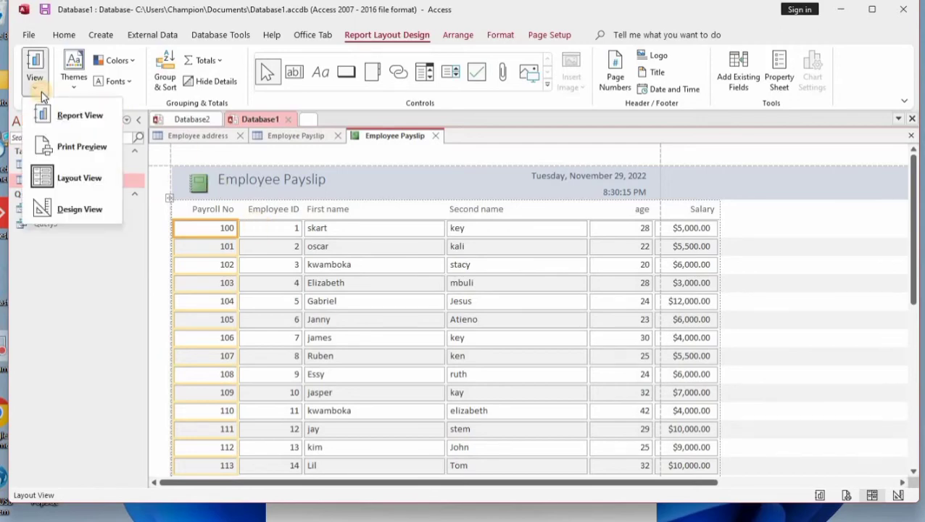
pyautogui.click(71, 183)
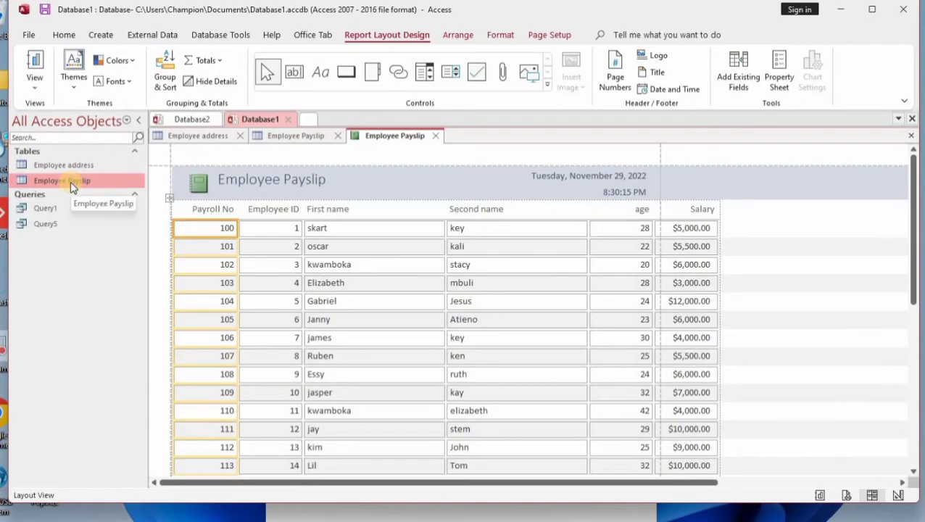
# - Narrow the First name and Second name columns so that the Salary column fits inside the page boundary
pyautogui.click(390, 230)
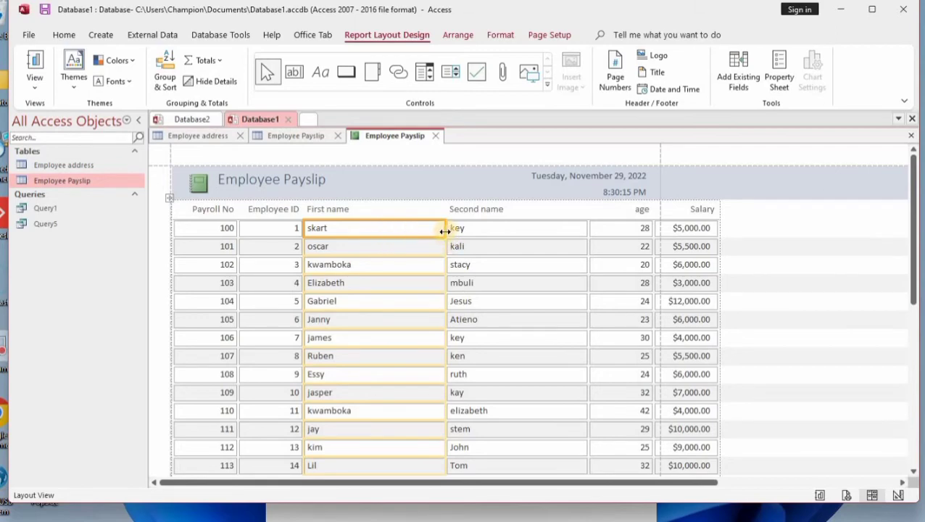
pyautogui.moveTo(444, 230); pyautogui.dragTo(404, 231)
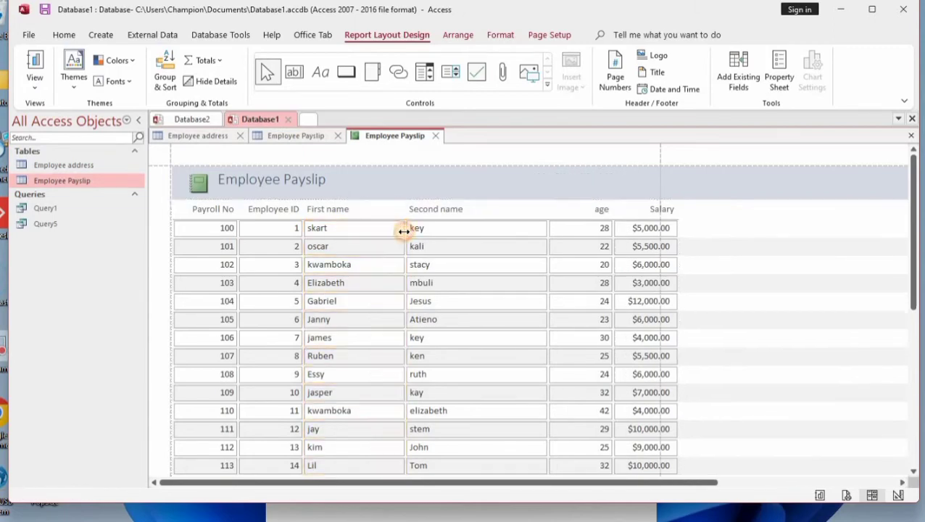
pyautogui.click(443, 231)
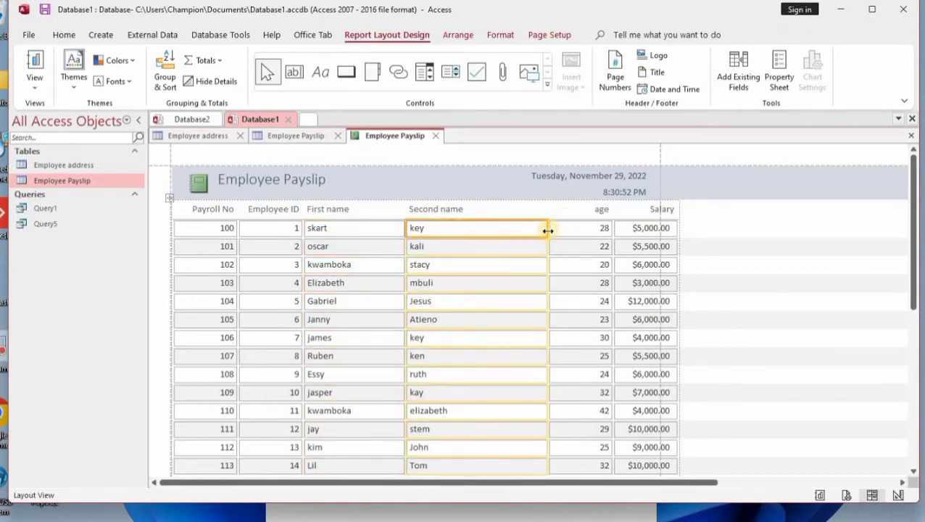
pyautogui.moveTo(545, 231); pyautogui.dragTo(514, 233)
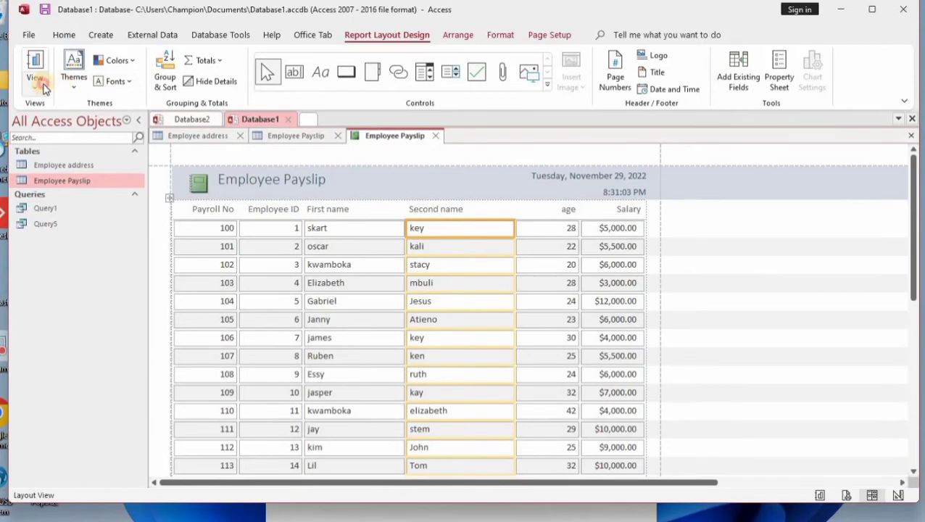
# - Preview the printed report down to the salary total, and close the preview
pyautogui.click(38, 86)
pyautogui.click(82, 148)
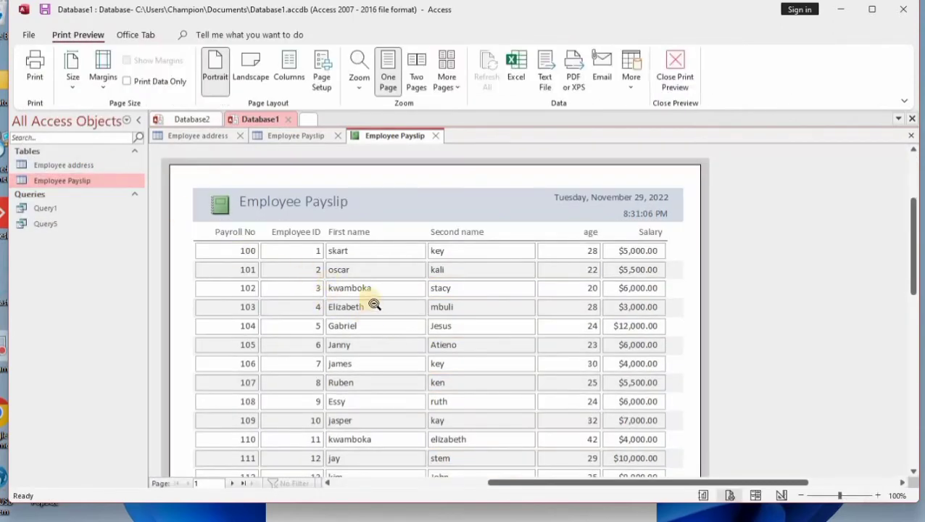
pyautogui.scroll(-1, 398, 334)
pyautogui.scroll(-2, 398, 334)
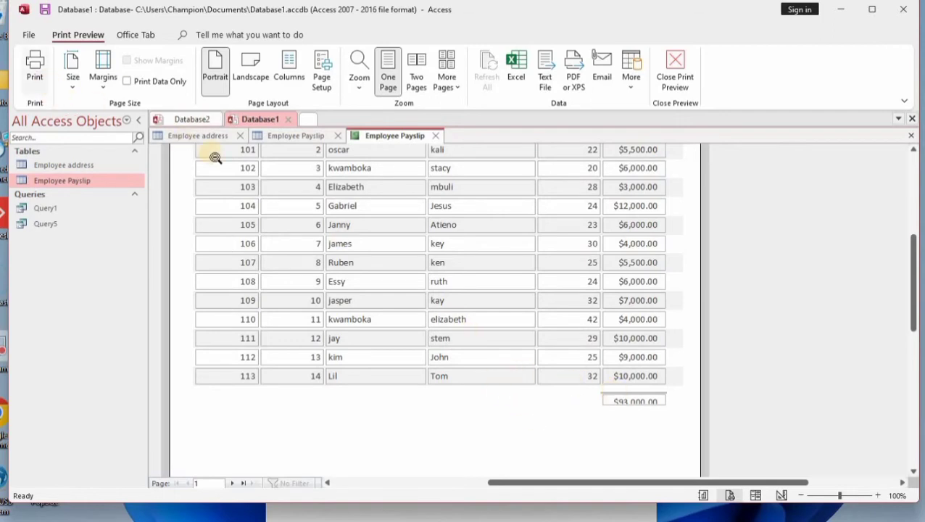
pyautogui.click(676, 79)
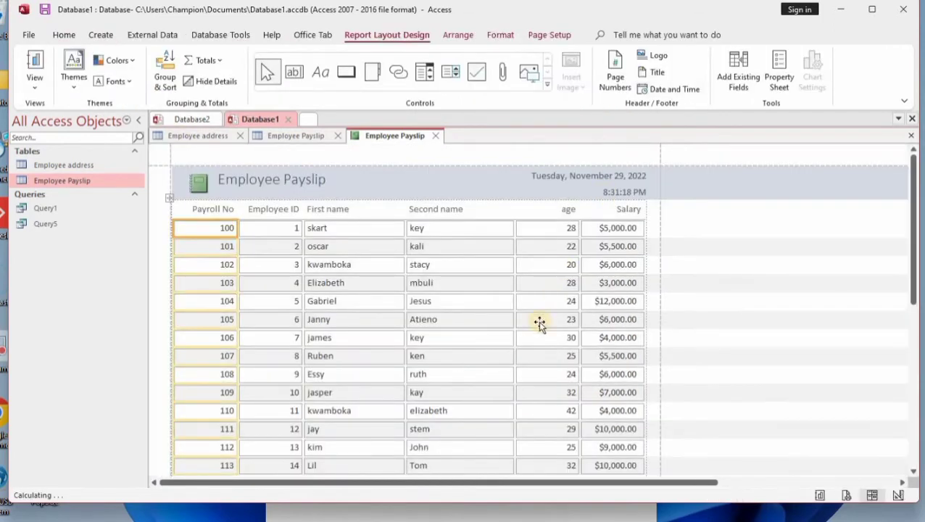
# - Move the page number control from the page's edge to the centre below the report's records
pyautogui.scroll(-2, 541, 335)
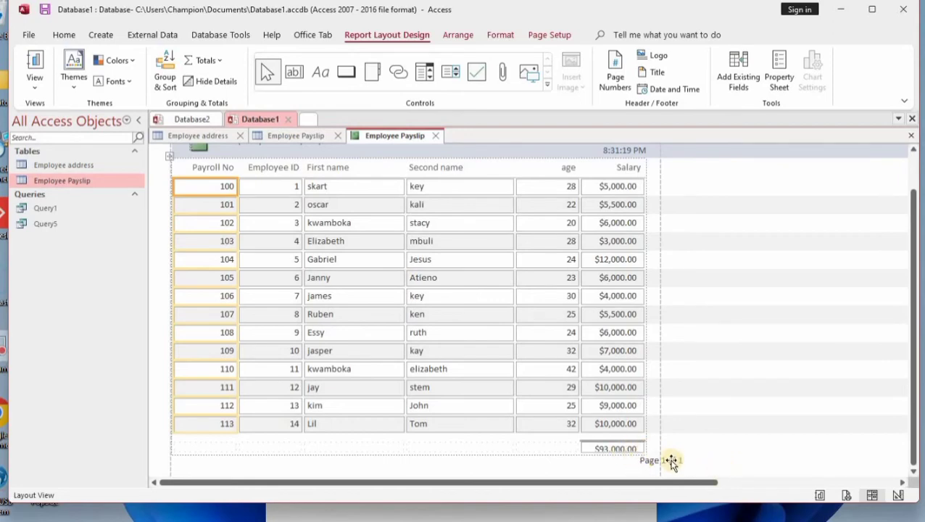
pyautogui.moveTo(671, 462); pyautogui.dragTo(457, 469)
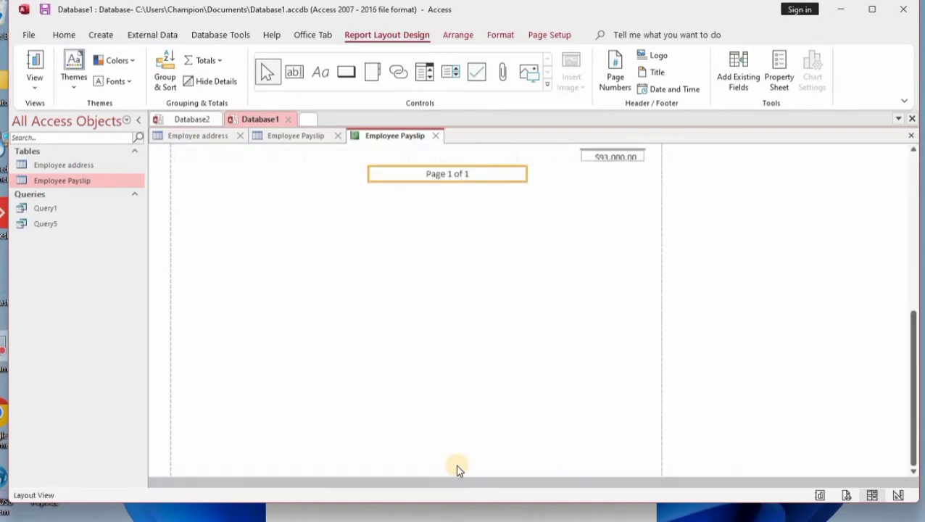
pyautogui.scroll(2, 492, 393)
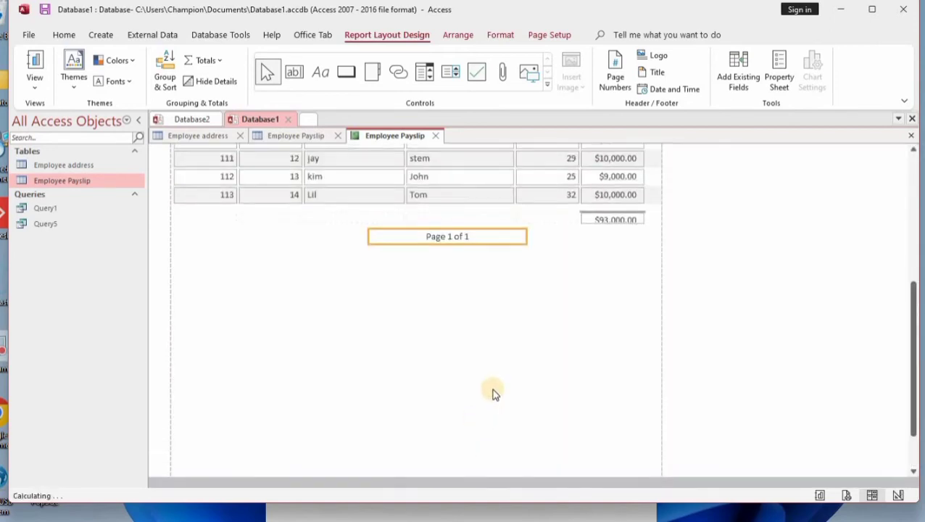
pyautogui.scroll(3, 492, 394)
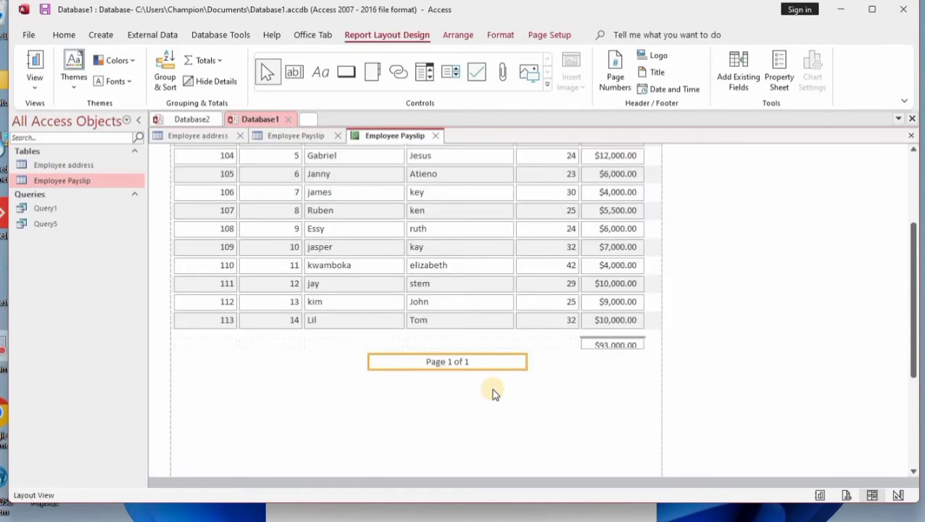
pyautogui.scroll(1, 492, 393)
pyautogui.moveTo(468, 386)
pyautogui.mouseDown()
pyautogui.moveTo(443, 384)
pyautogui.moveTo(475, 399)
pyautogui.mouseUp()
pyautogui.scroll(3, 477, 399)
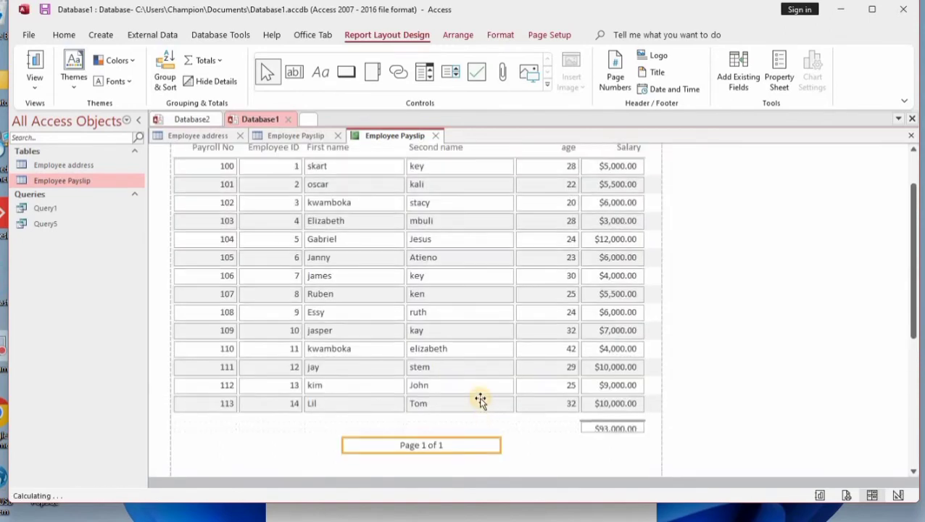
# - Delete the total value below the Salary column
pyautogui.scroll(2, 480, 400)
pyautogui.scroll(-1, 481, 400)
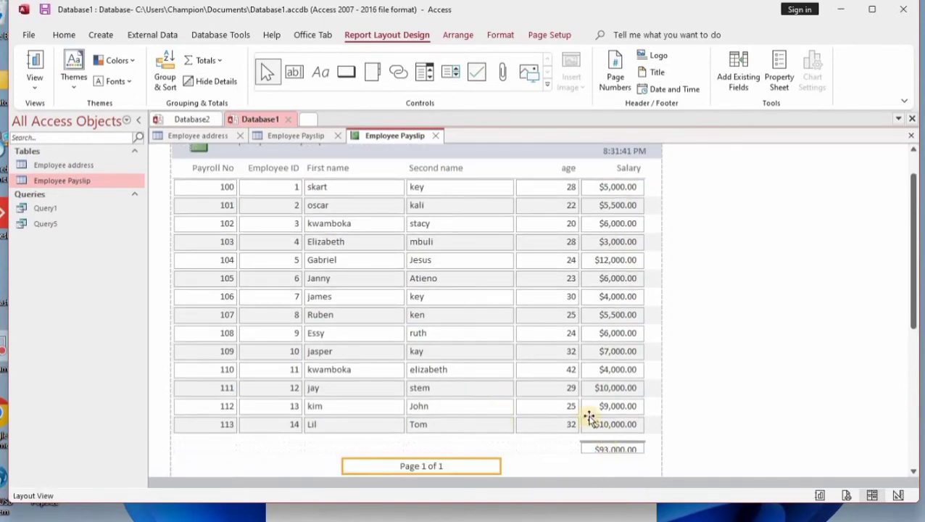
pyautogui.click(613, 449)
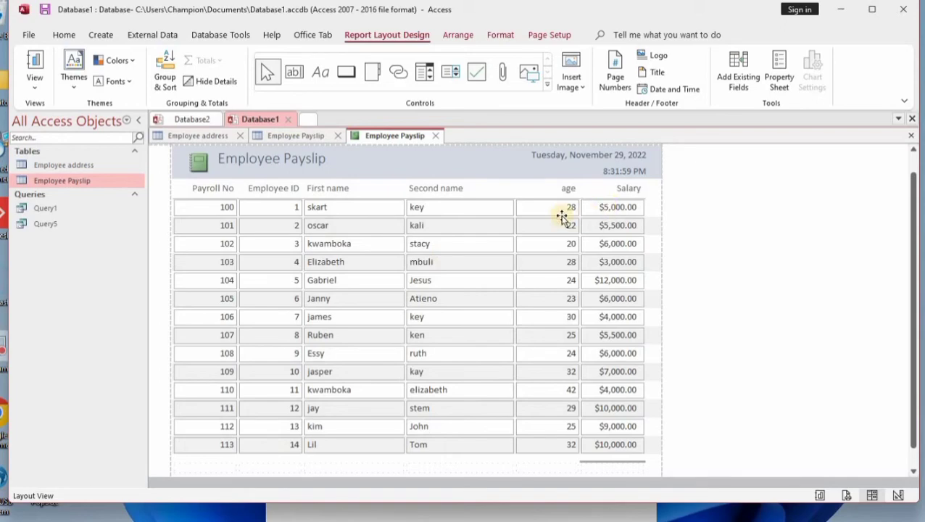
# - Filter the report's Salary column with a Greater Than number filter of 7000
pyautogui.click(612, 211)
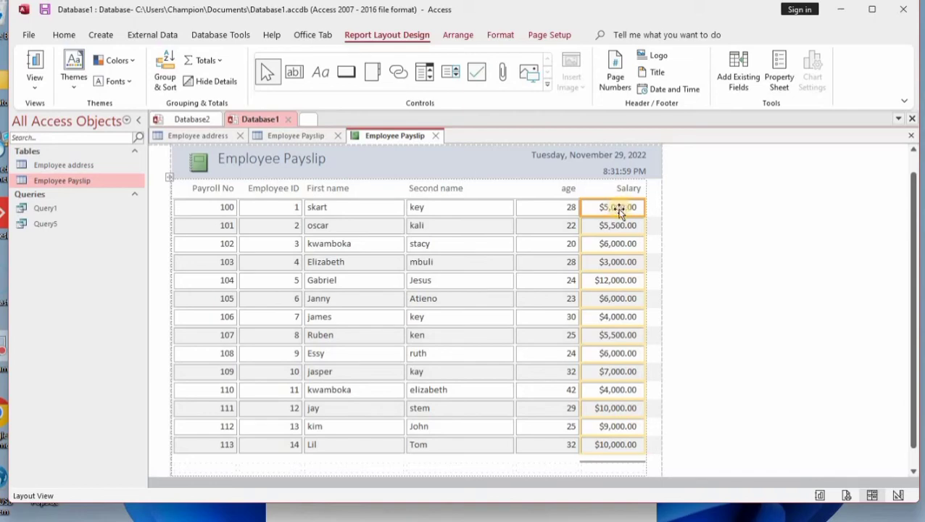
pyautogui.rightClick(617, 209)
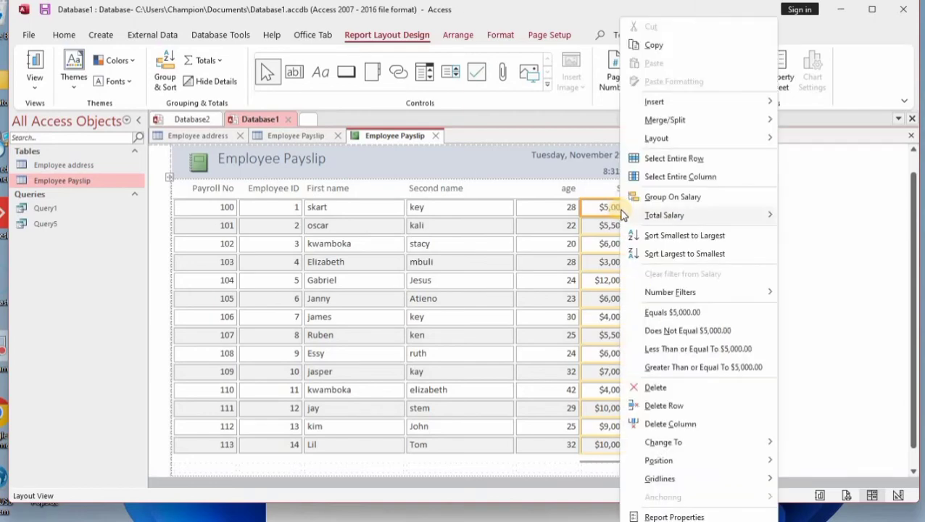
pyautogui.moveTo(621, 214)
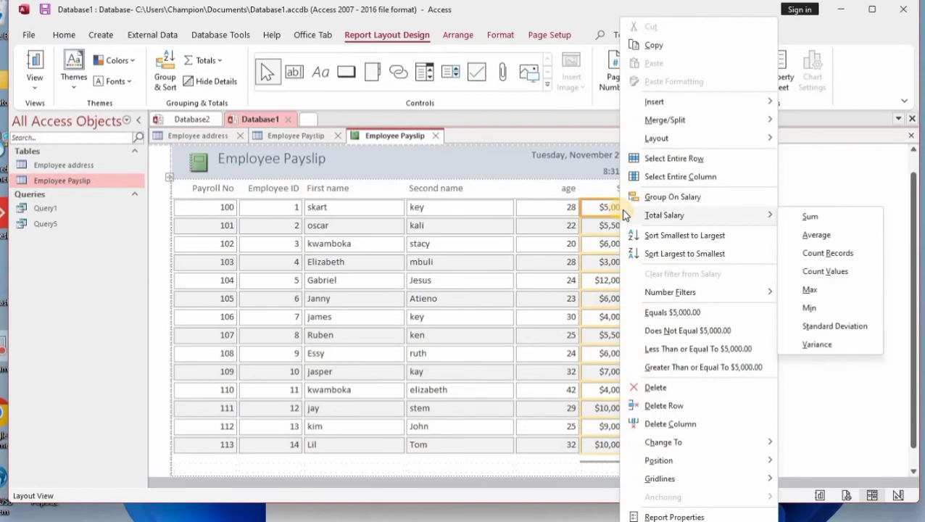
pyautogui.moveTo(665, 298)
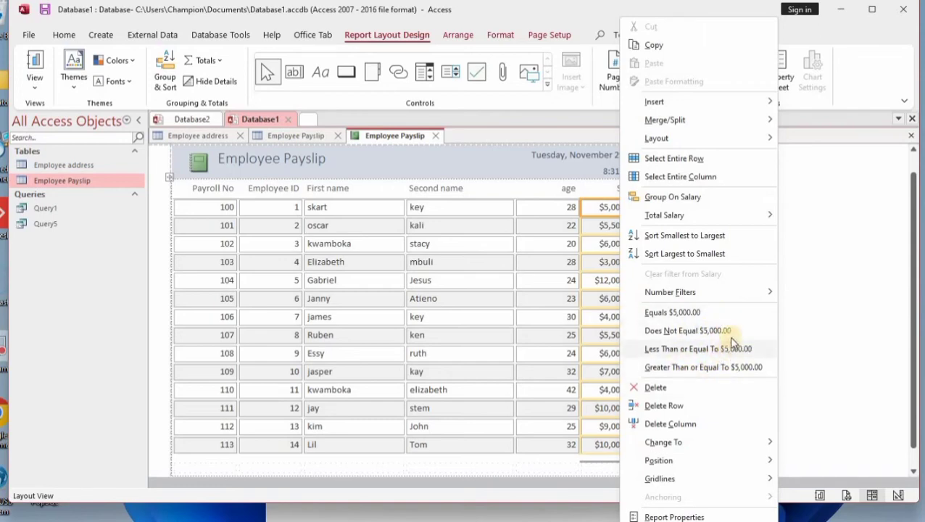
pyautogui.moveTo(765, 294)
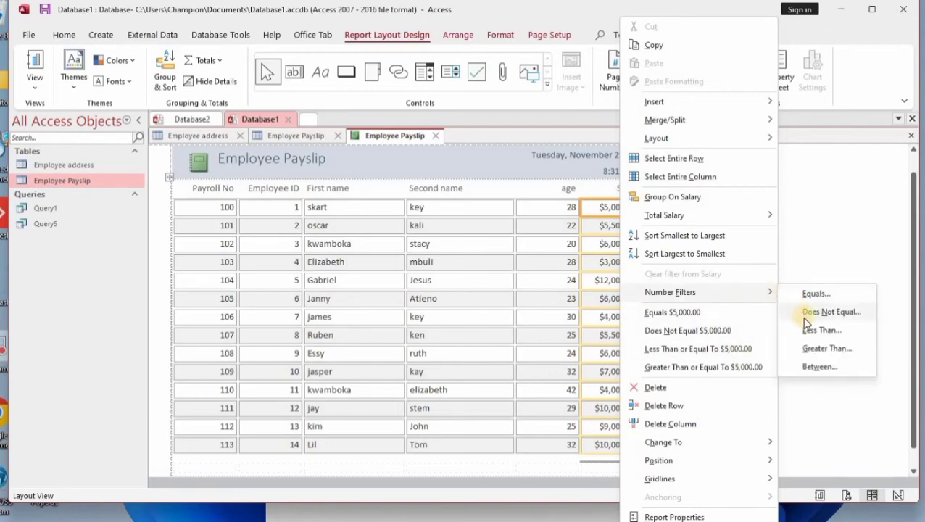
pyautogui.click(823, 348)
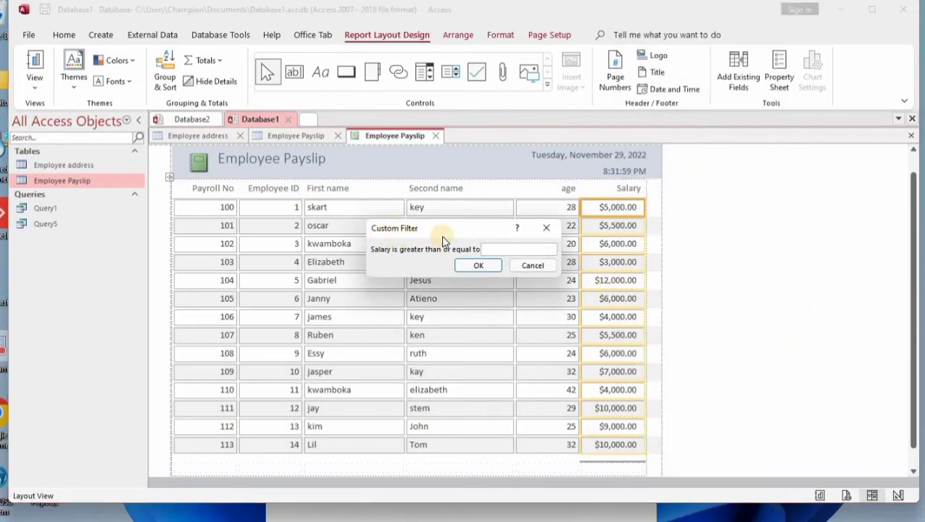
pyautogui.click(503, 247)
pyautogui.write('7000')
pyautogui.click(479, 266)
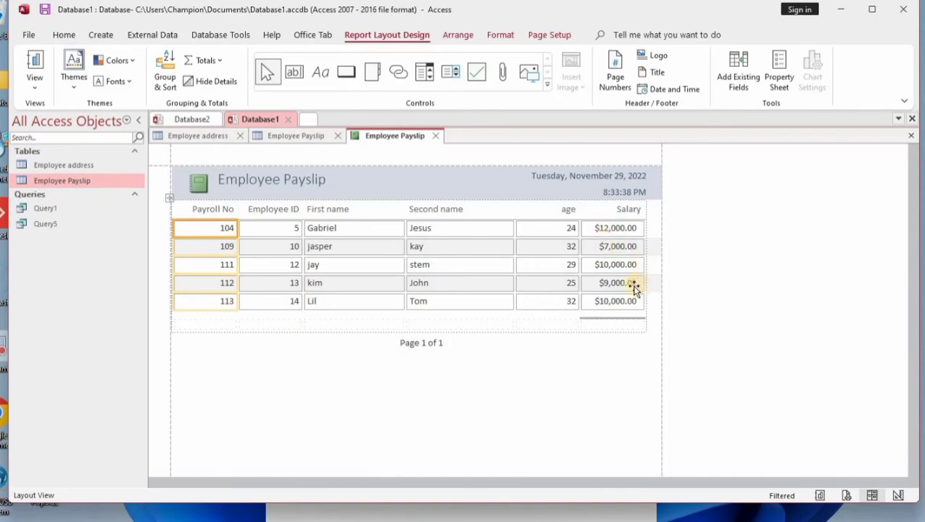
# - Sort the filtered report by Salary from smallest to largest
pyautogui.click(618, 234)
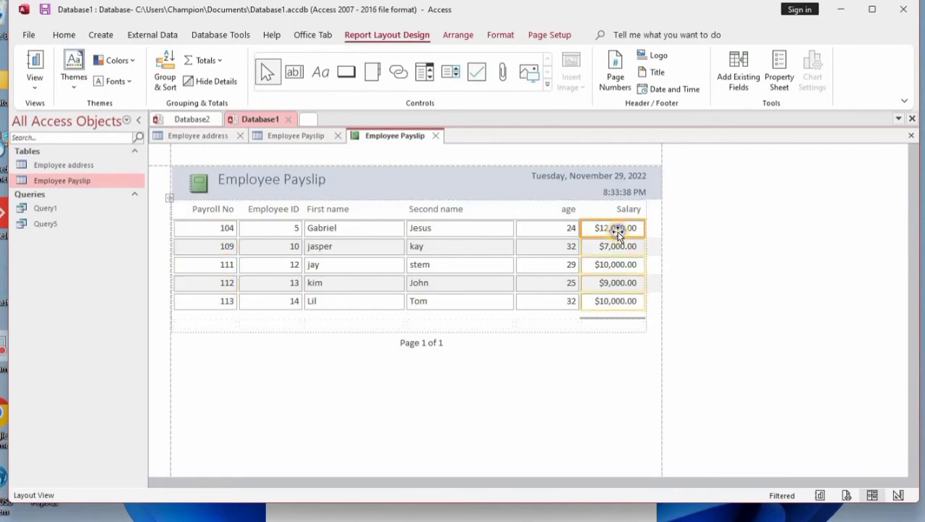
pyautogui.rightClick(618, 234)
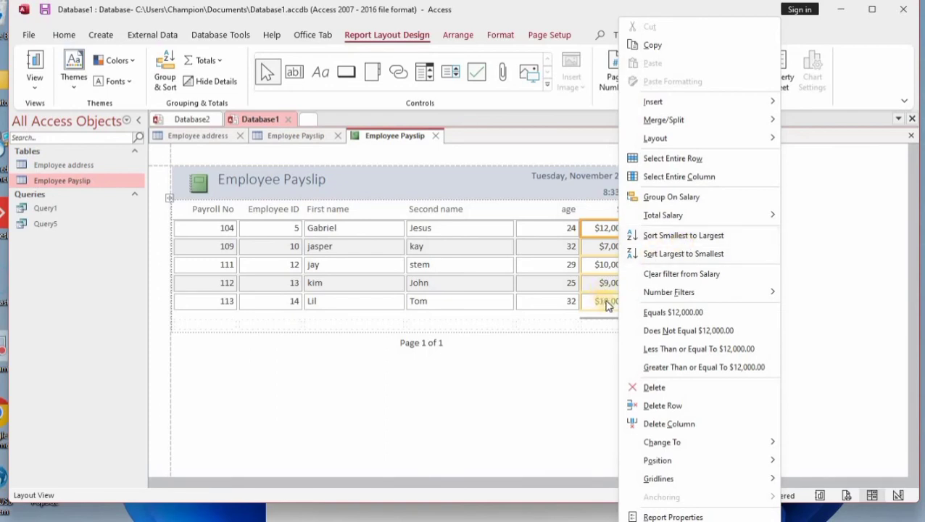
pyautogui.click(711, 237)
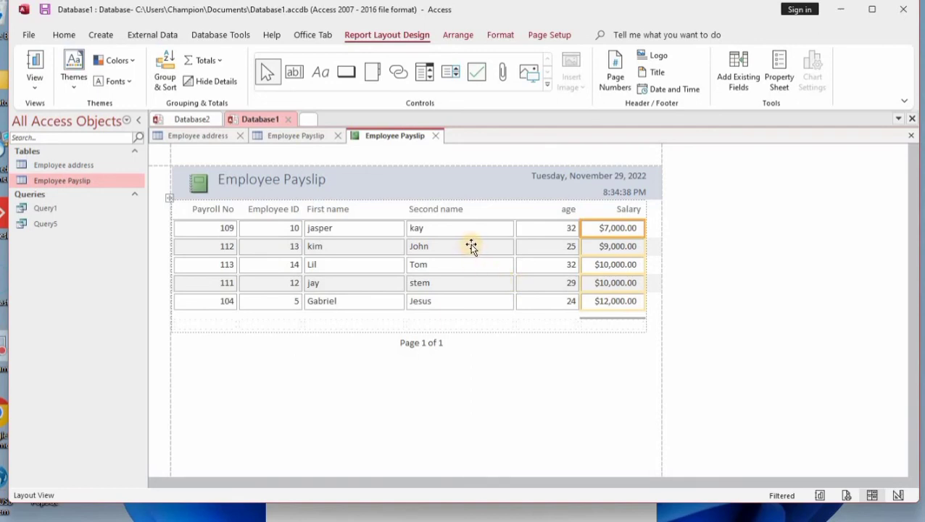
# - Close the report and save its design under the name "Salary greater than 7000"
pyautogui.click(436, 136)
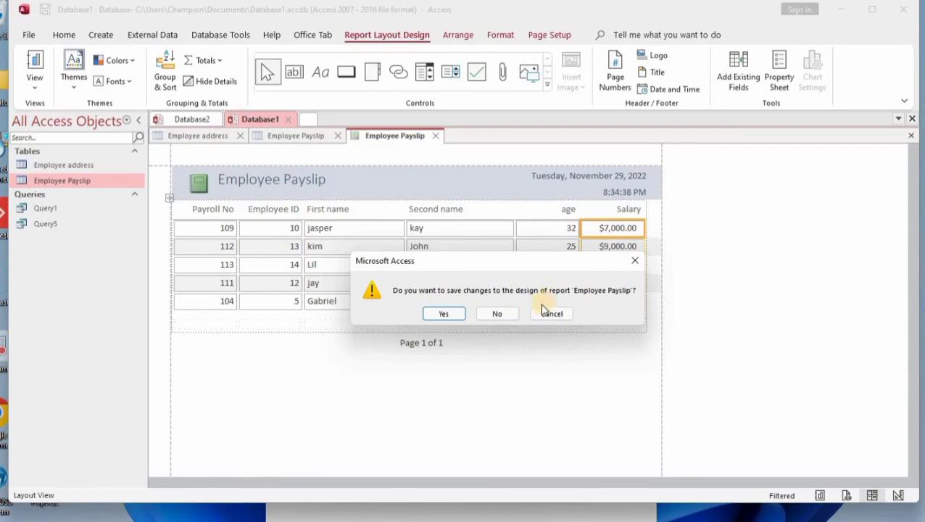
pyautogui.click(454, 317)
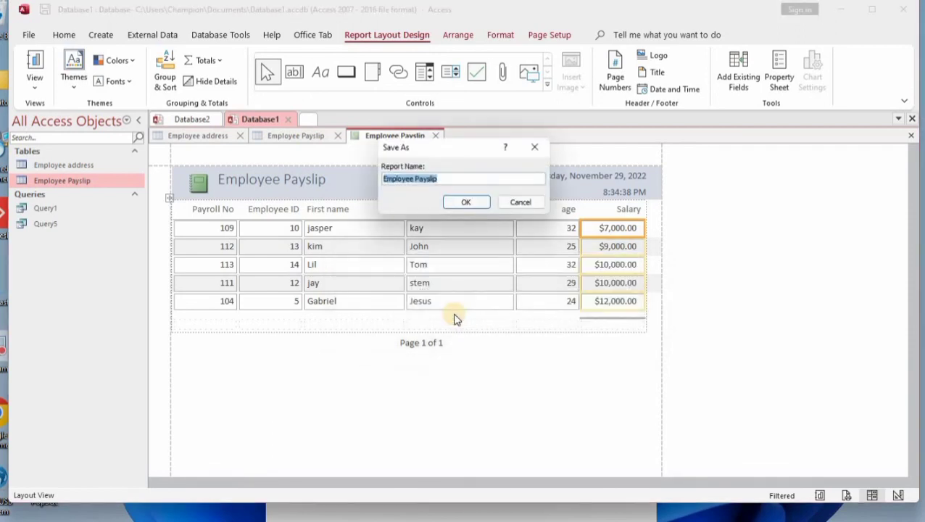
pyautogui.click(440, 178)
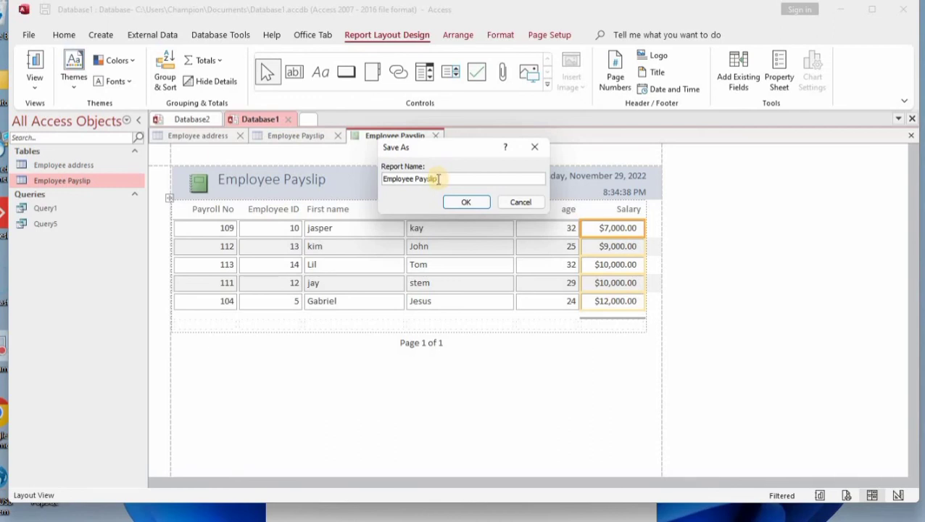
pyautogui.press('BackSpace')
pyautogui.press('BackSpace')
pyautogui.press('BackSpace')
pyautogui.press('BackSpace')
pyautogui.press('BackSpace')
pyautogui.press('BackSpace')
pyautogui.press('BackSpace')
pyautogui.press('BackSpace')
pyautogui.press('BackSpace')
pyautogui.press('BackSpace')
pyautogui.press('BackSpace')
pyautogui.press('BackSpace')
pyautogui.press('BackSpace')
pyautogui.press('BackSpace')
pyautogui.press('BackSpace')
pyautogui.press('BackSpace')
pyautogui.press('capslock')
pyautogui.write('S')
pyautogui.press('capslock')
pyautogui.write('alary greater than 7000')
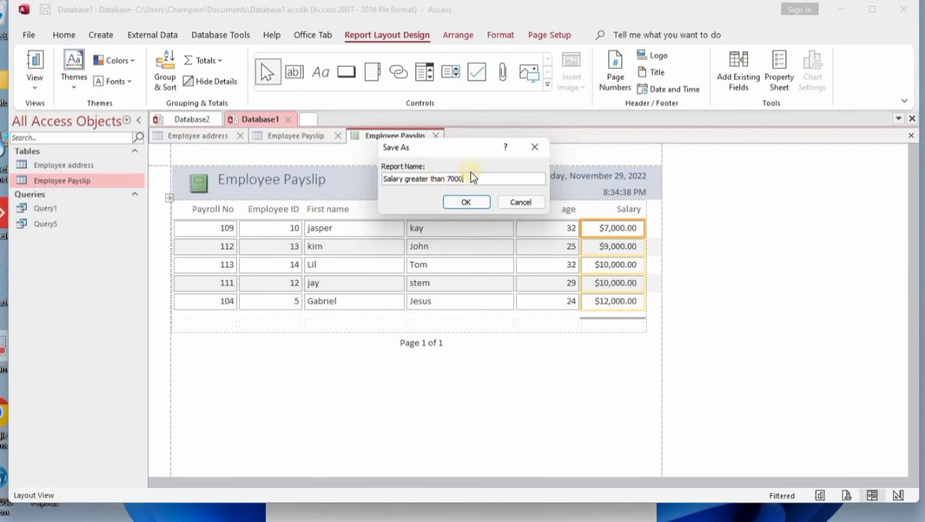
pyautogui.click(469, 200)
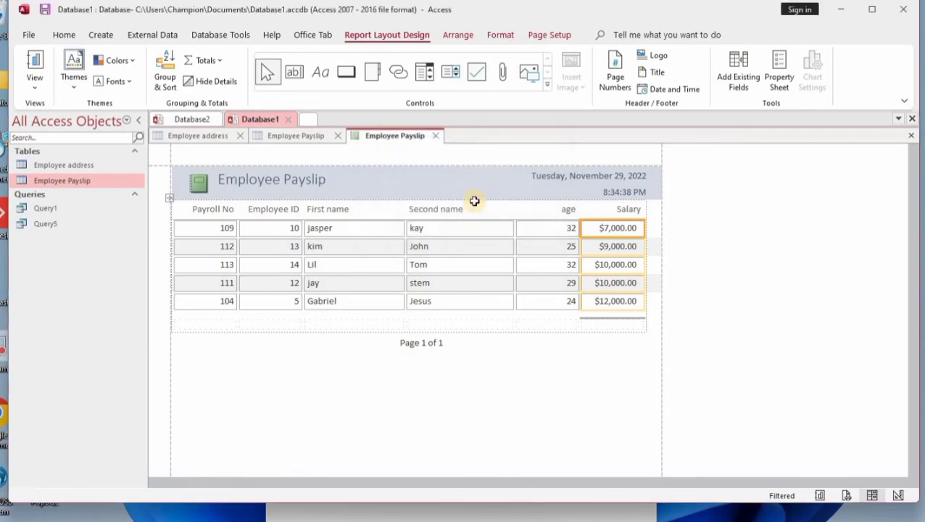